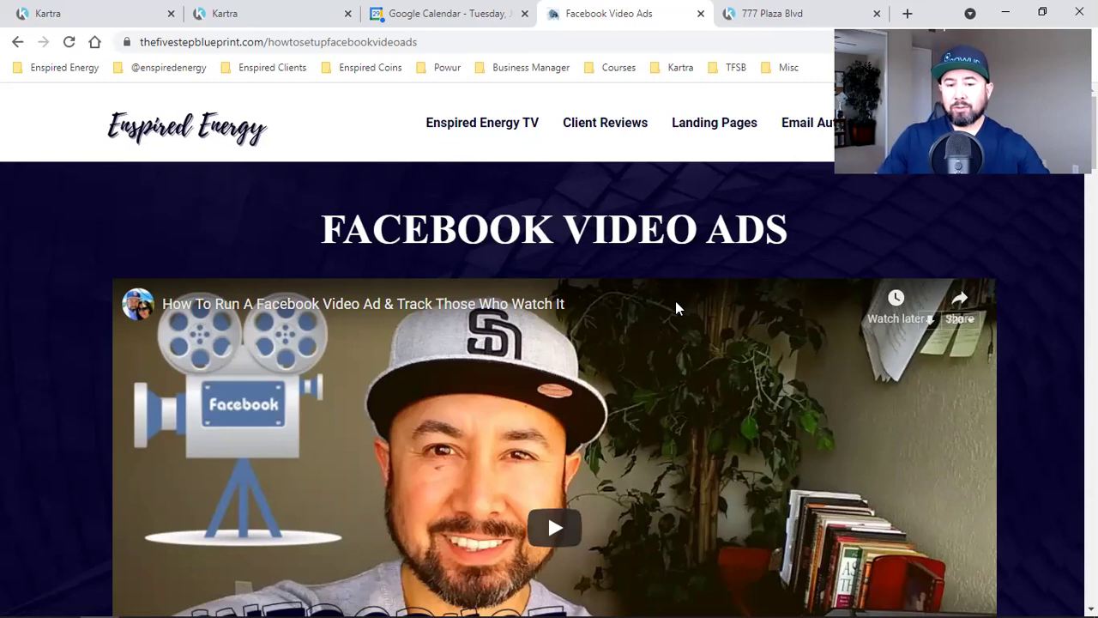
Check the first page's title in the Kartra Pages list.
{"action": "scroll", "coordinate": [676, 309], "scroll_direction": "down", "scroll_amount": 2}
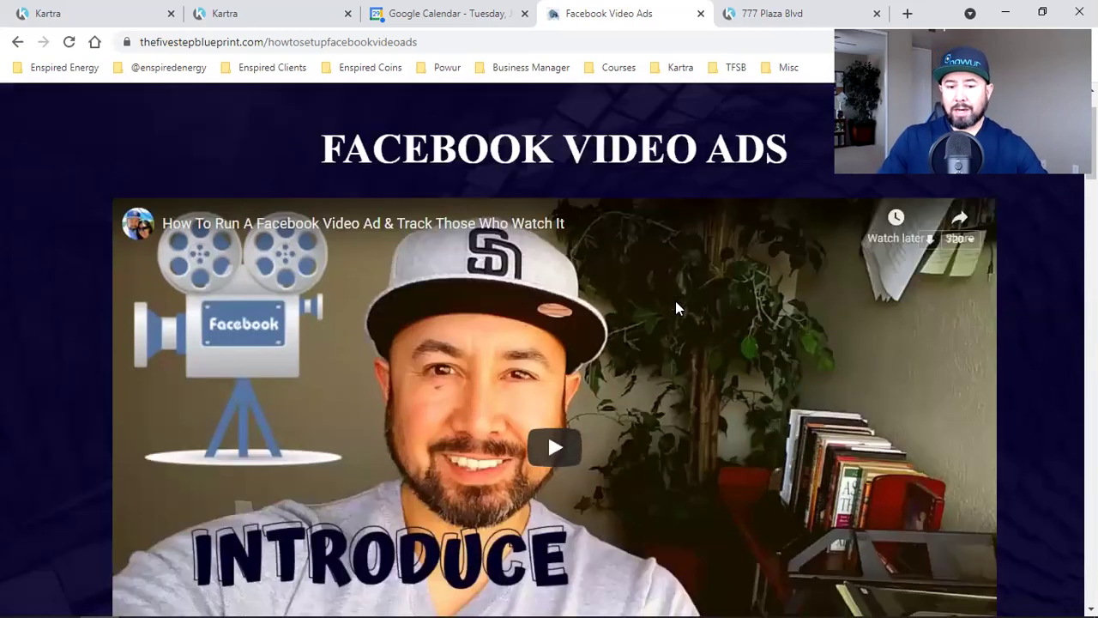
{"action": "left_click", "coordinate": [223, 10]}
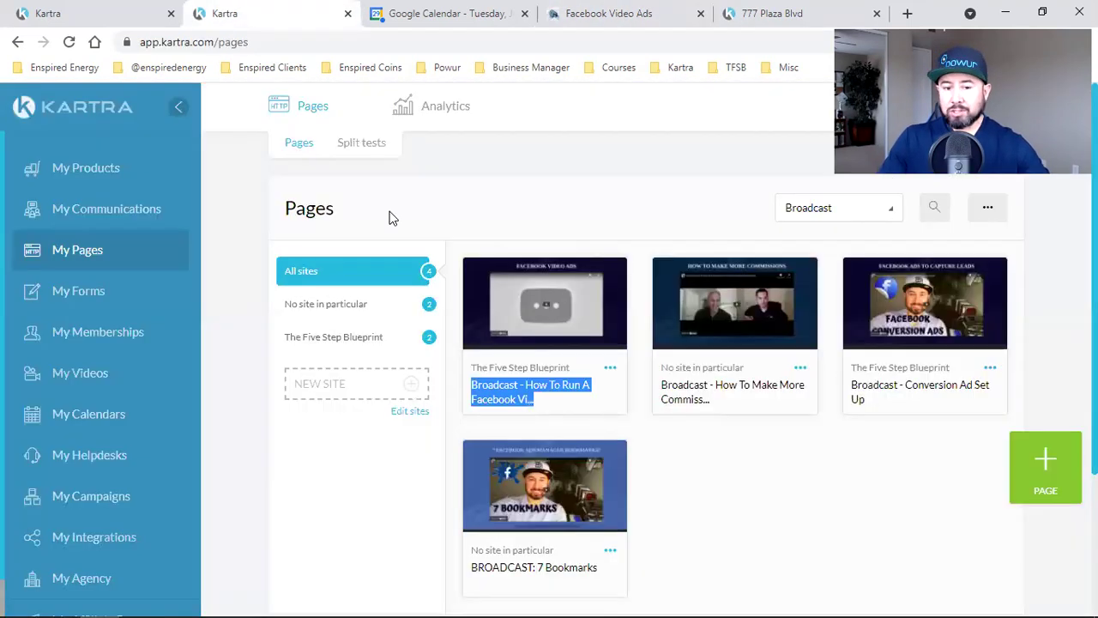
{"action": "double_click", "coordinate": [529, 384]}
{"action": "left_click", "coordinate": [529, 385]}
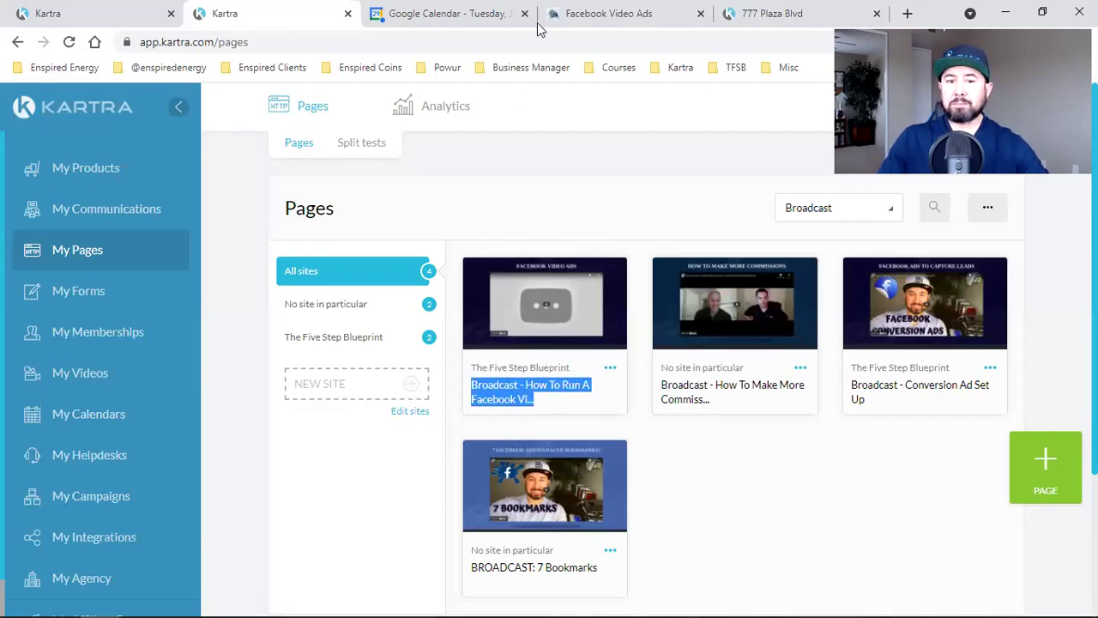
On the Facebook Video Ads page, play the embedded YouTube tutorial, pause it, and dismiss the suggestions.
{"action": "left_click", "coordinate": [614, 11]}
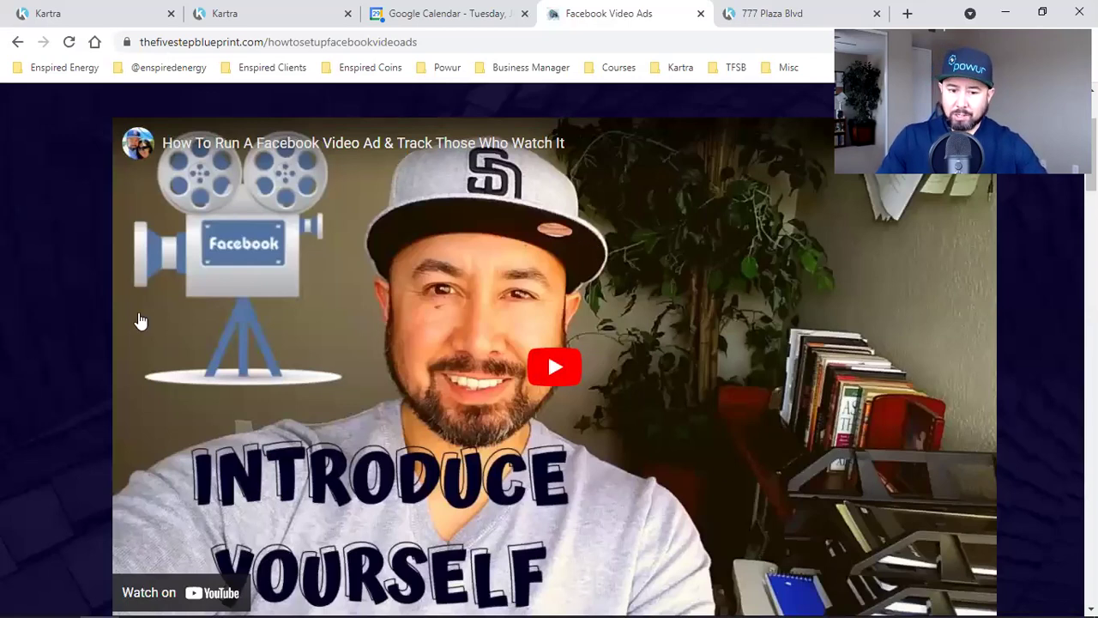
{"action": "left_click", "coordinate": [554, 367]}
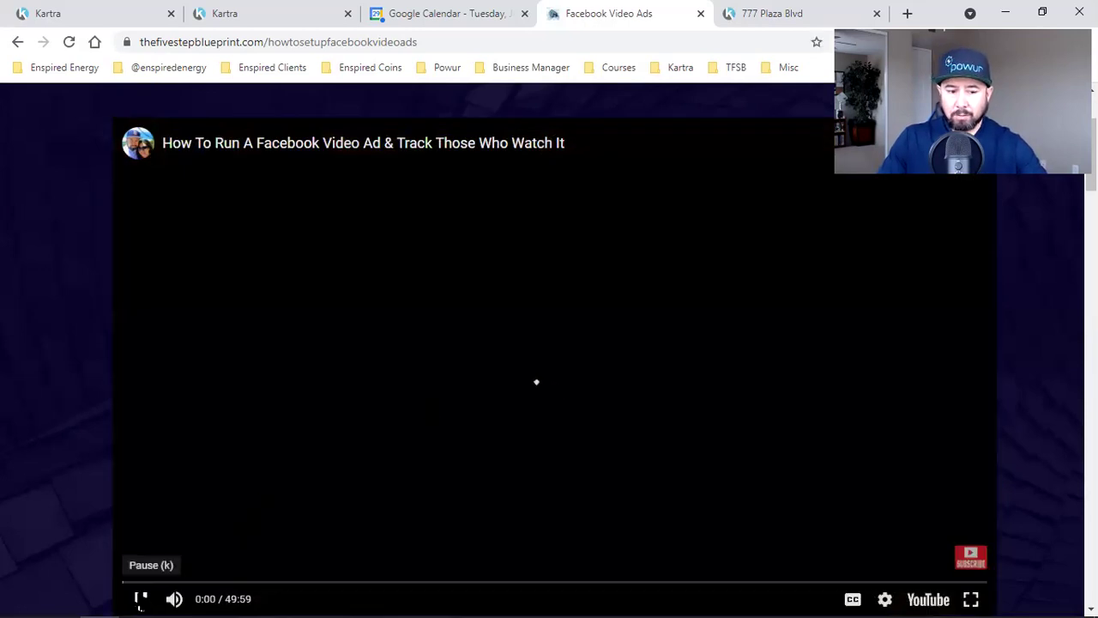
{"action": "left_click", "coordinate": [503, 503]}
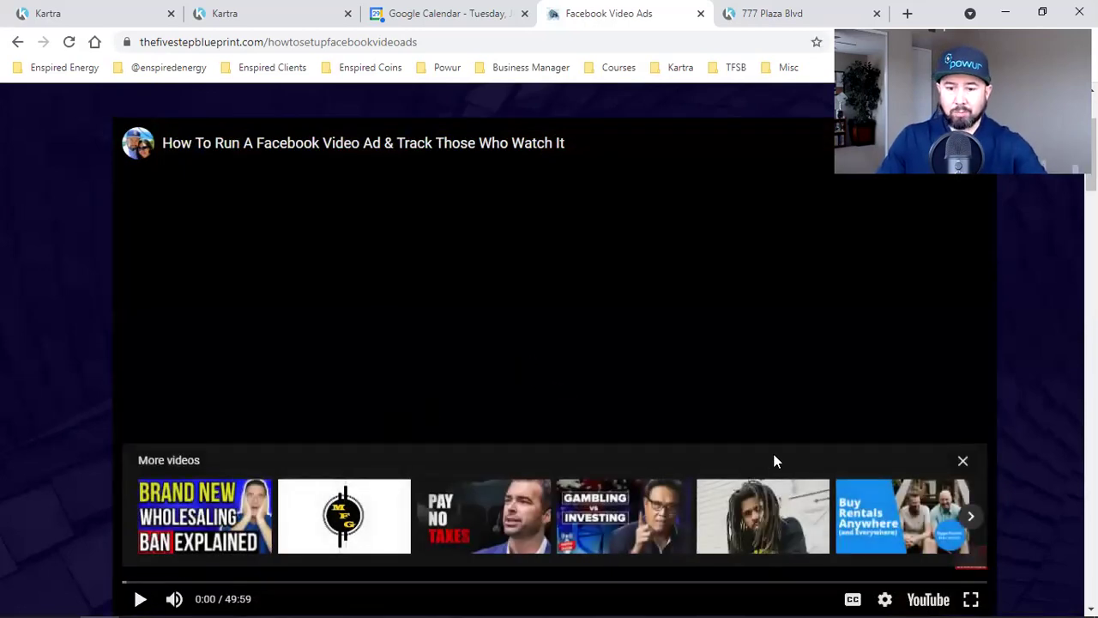
{"action": "left_click", "coordinate": [963, 461]}
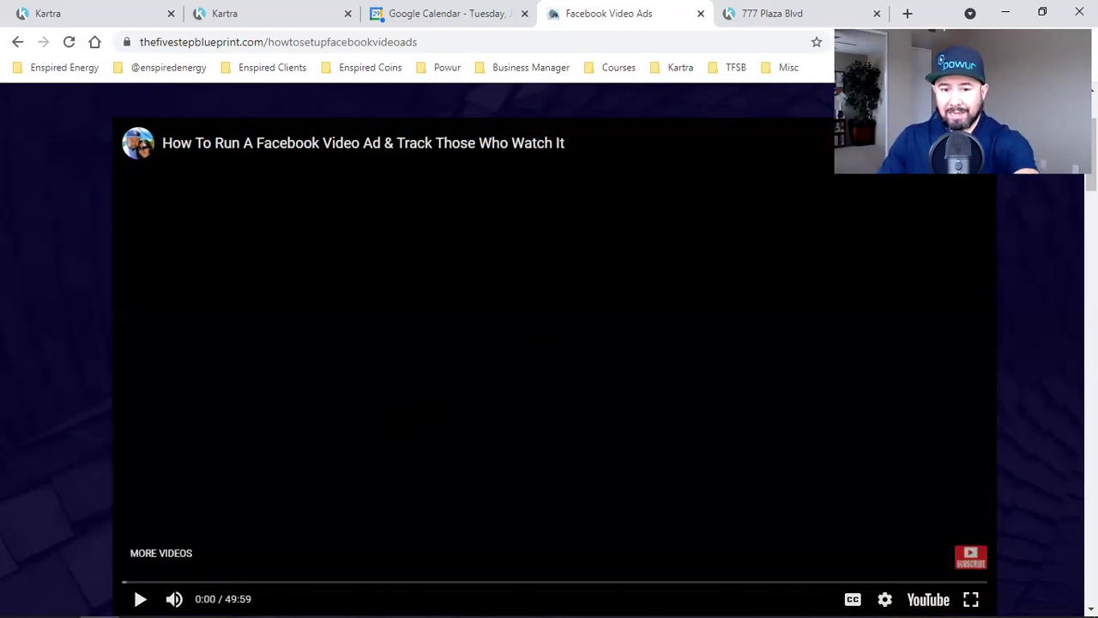
{"action": "scroll", "coordinate": [929, 319], "scroll_direction": "up", "scroll_amount": 2}
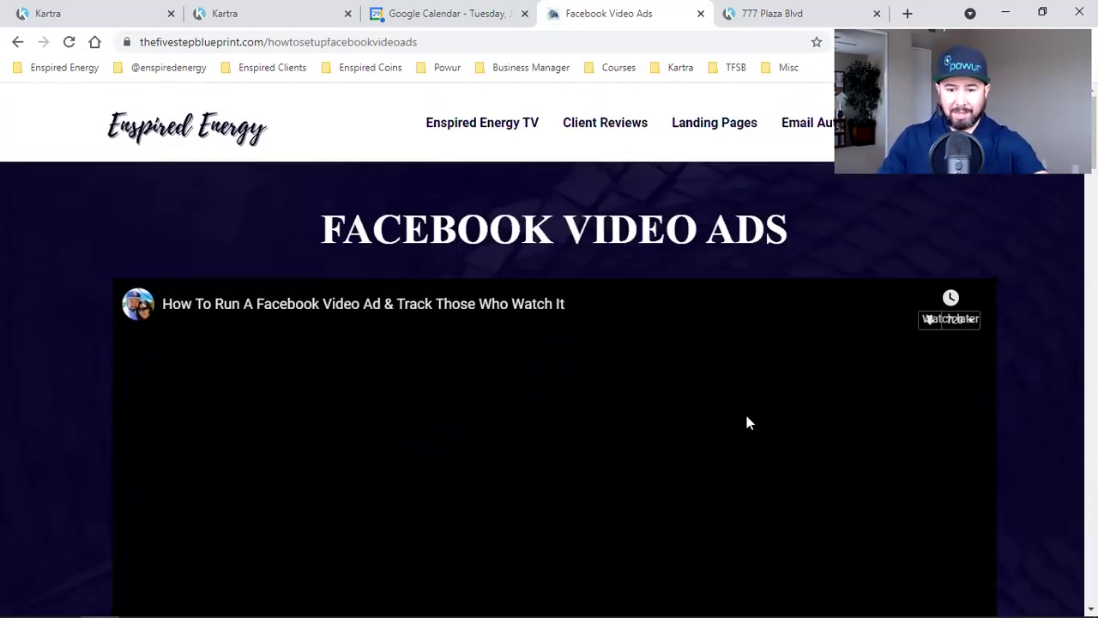
{"action": "scroll", "coordinate": [746, 422], "scroll_direction": "down", "scroll_amount": 7}
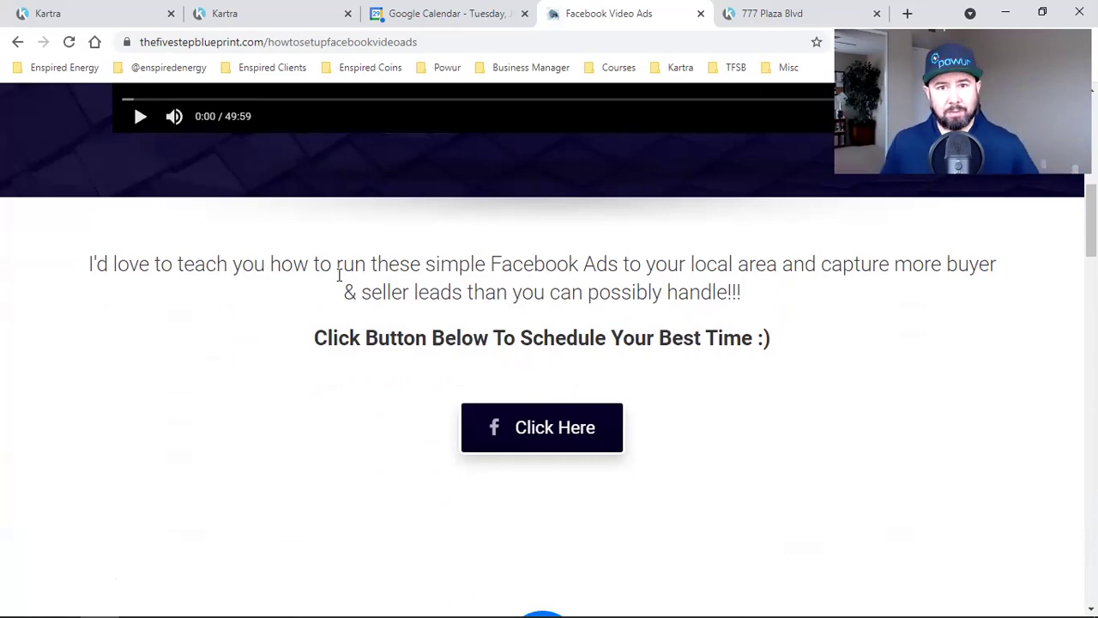
{"action": "scroll", "coordinate": [339, 274], "scroll_direction": "up", "scroll_amount": 5}
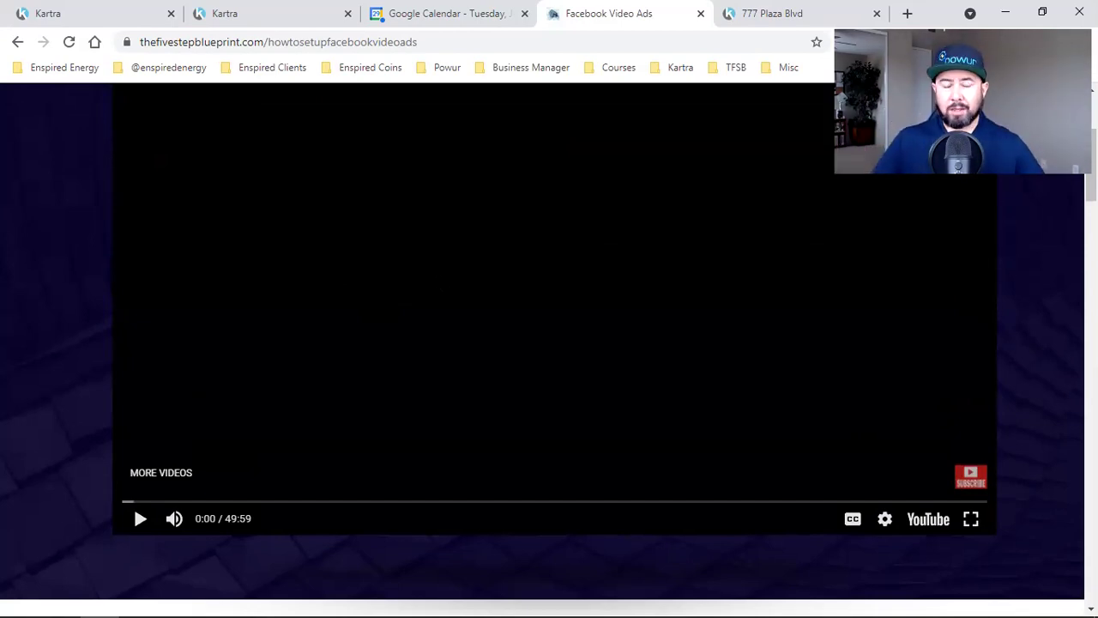
{"action": "scroll", "coordinate": [536, 333], "scroll_direction": "down", "scroll_amount": 5}
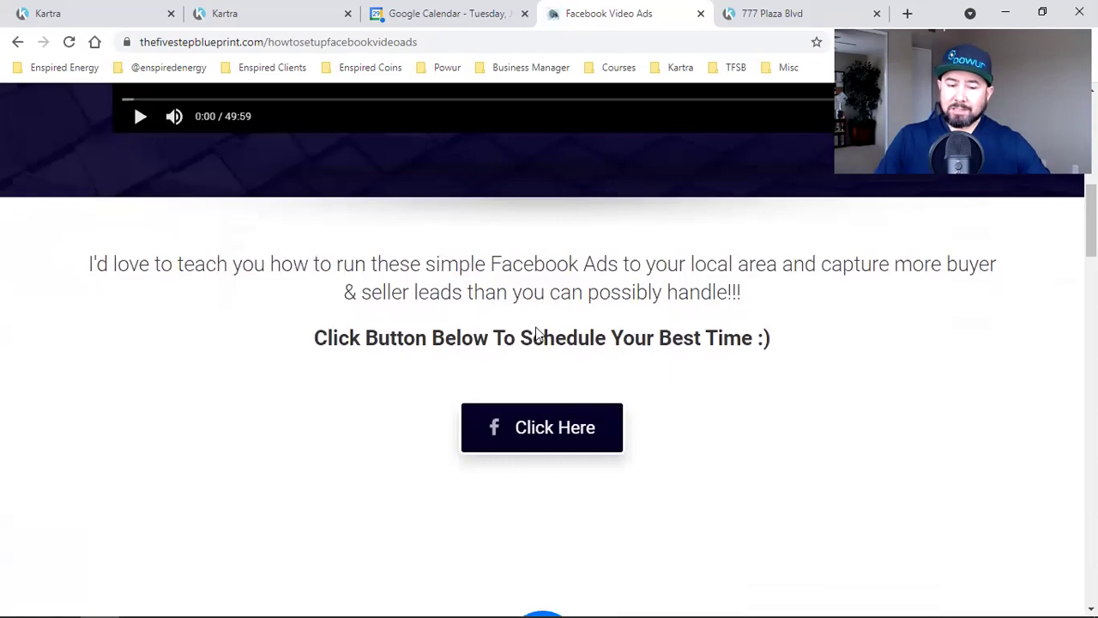
{"action": "scroll", "coordinate": [537, 328], "scroll_direction": "up", "scroll_amount": 5}
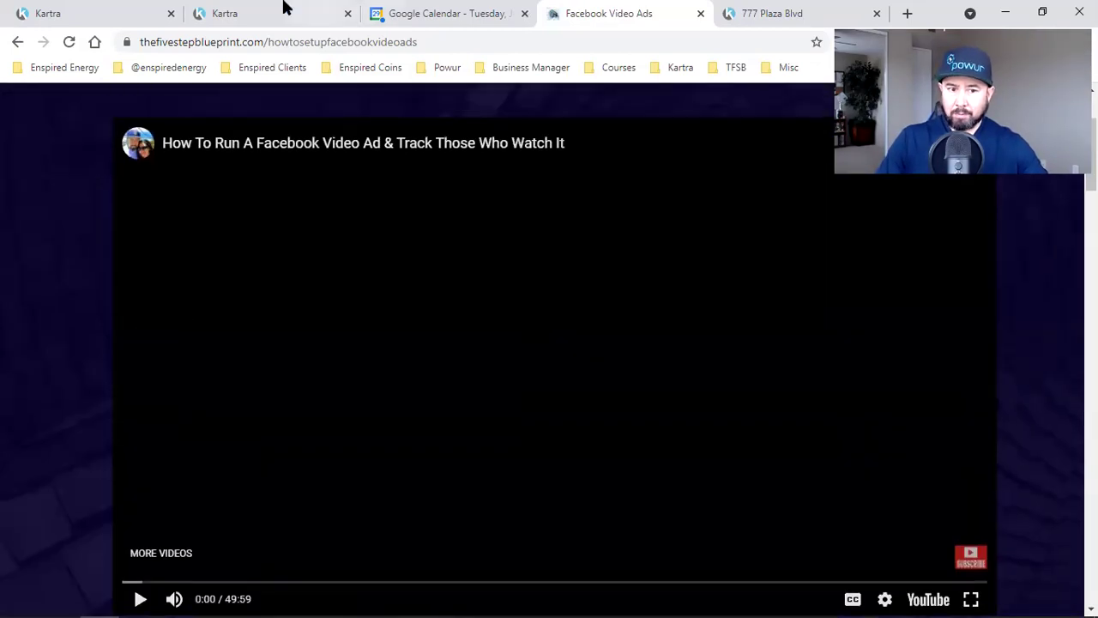
{"action": "scroll", "coordinate": [528, 251], "scroll_direction": "up", "scroll_amount": 2}
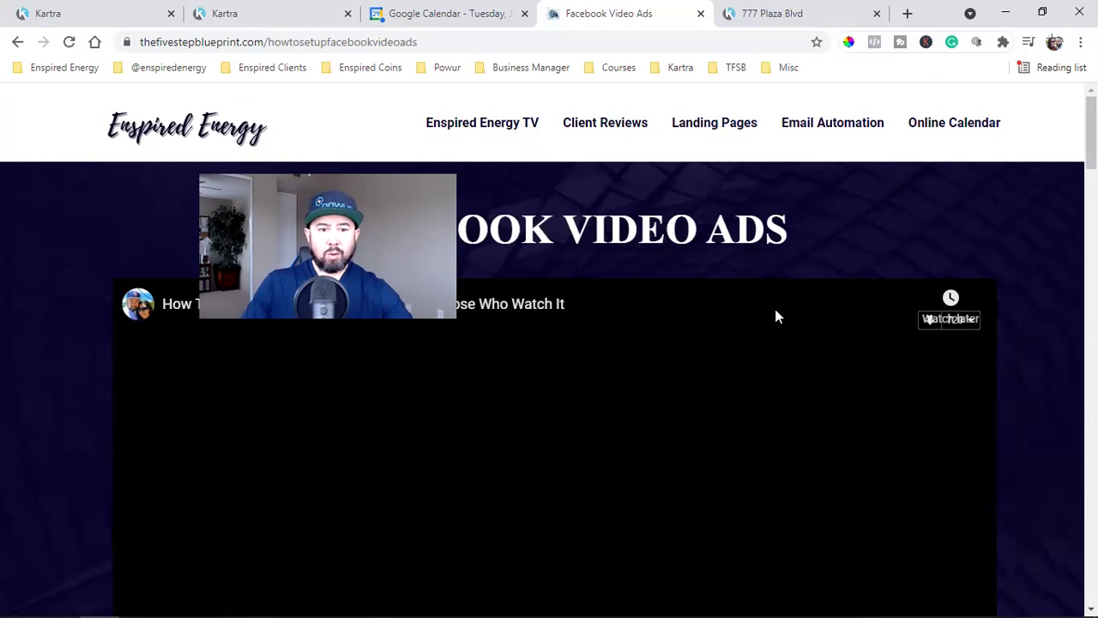
Reload the Facebook Video Ads page and scroll down to the Click Here button.
{"action": "left_click", "coordinate": [69, 41]}
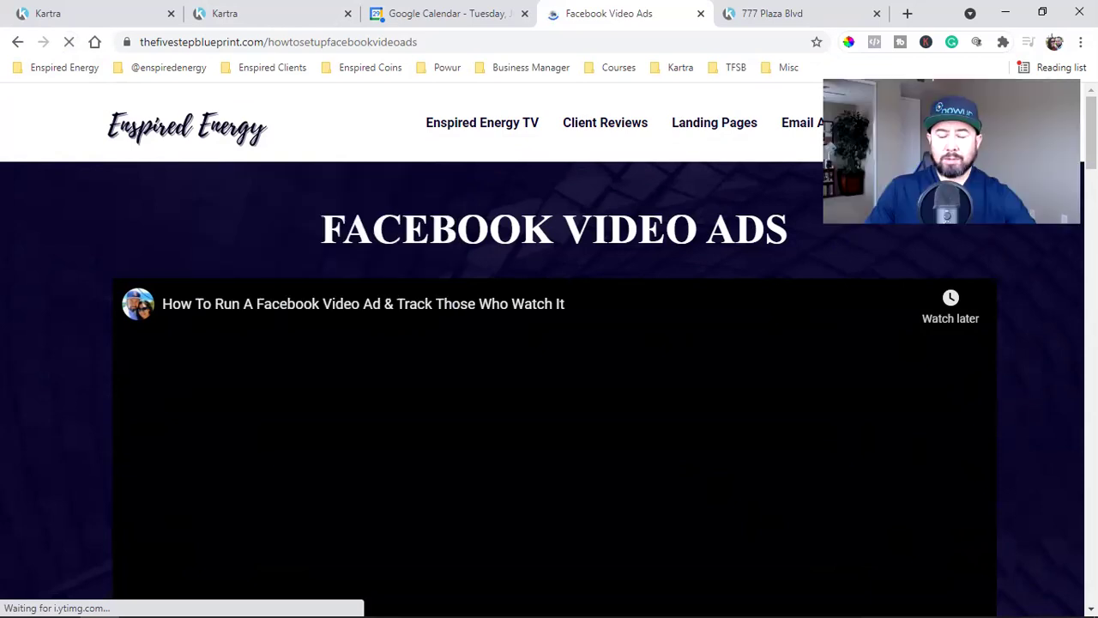
{"action": "scroll", "coordinate": [583, 415], "scroll_direction": "down", "scroll_amount": 1}
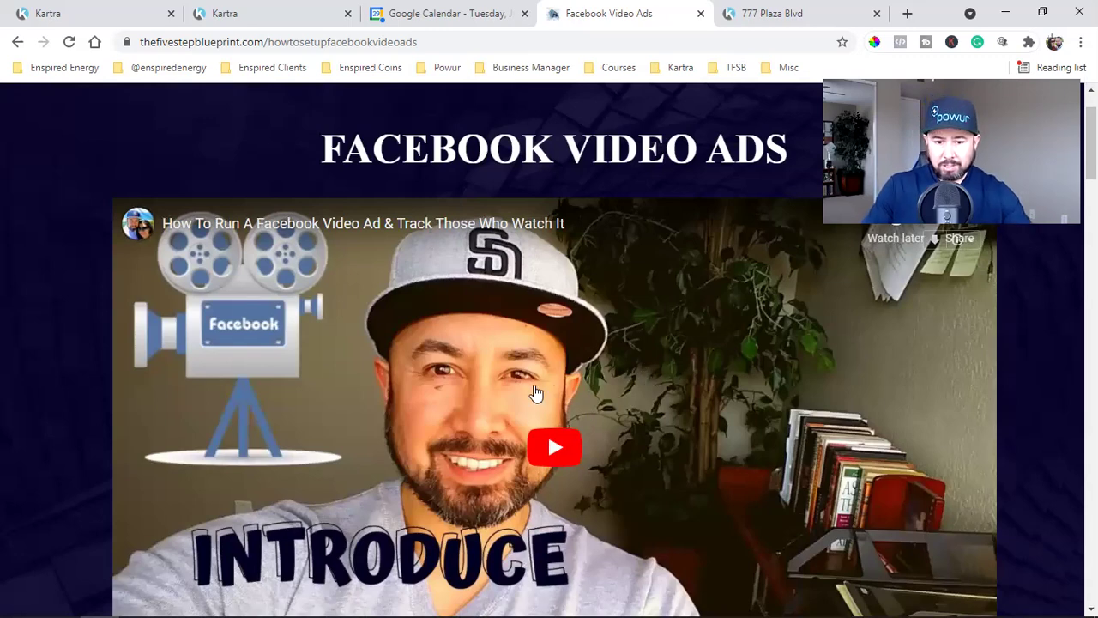
{"action": "scroll", "coordinate": [536, 392], "scroll_direction": "down", "scroll_amount": 8}
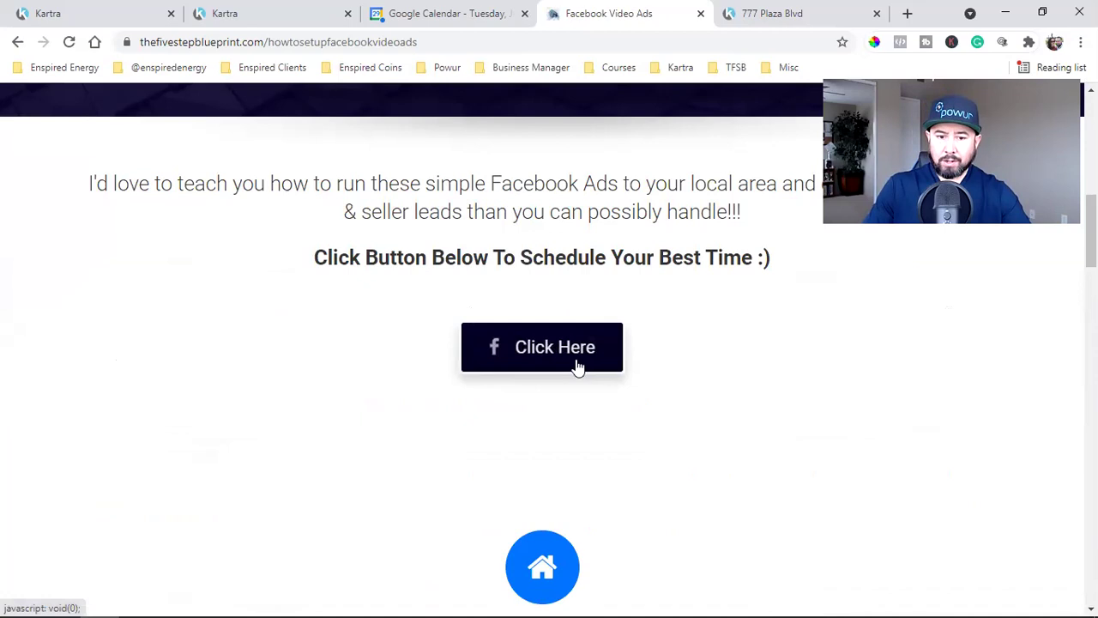
Open and close the strategy-call scheduling popup, then scroll down to the footer links.
{"action": "left_click", "coordinate": [571, 368]}
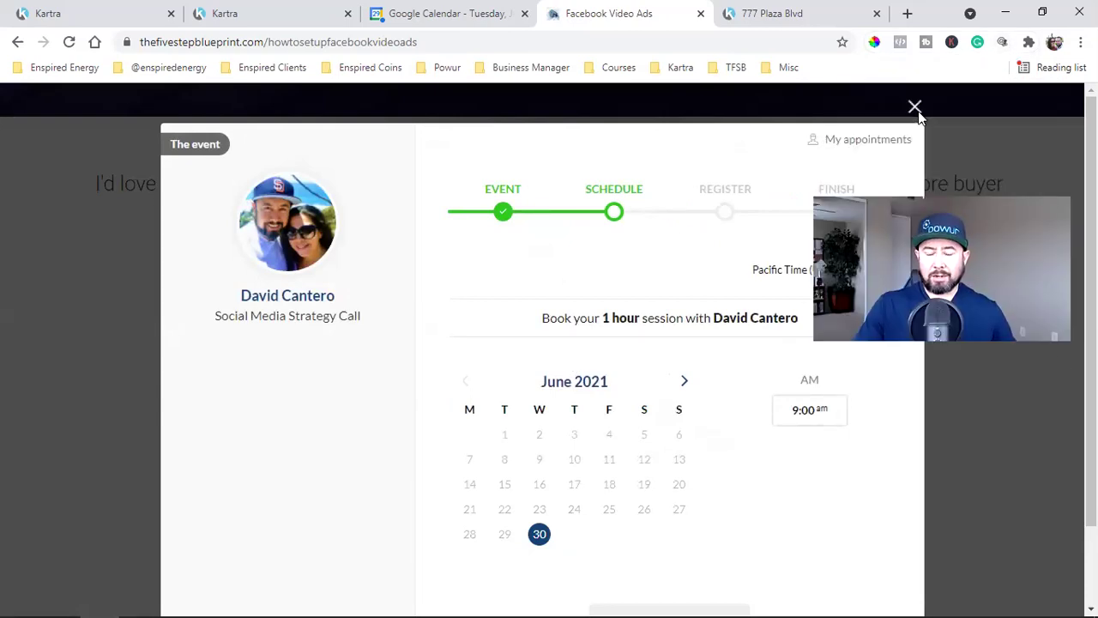
{"action": "left_click", "coordinate": [914, 106]}
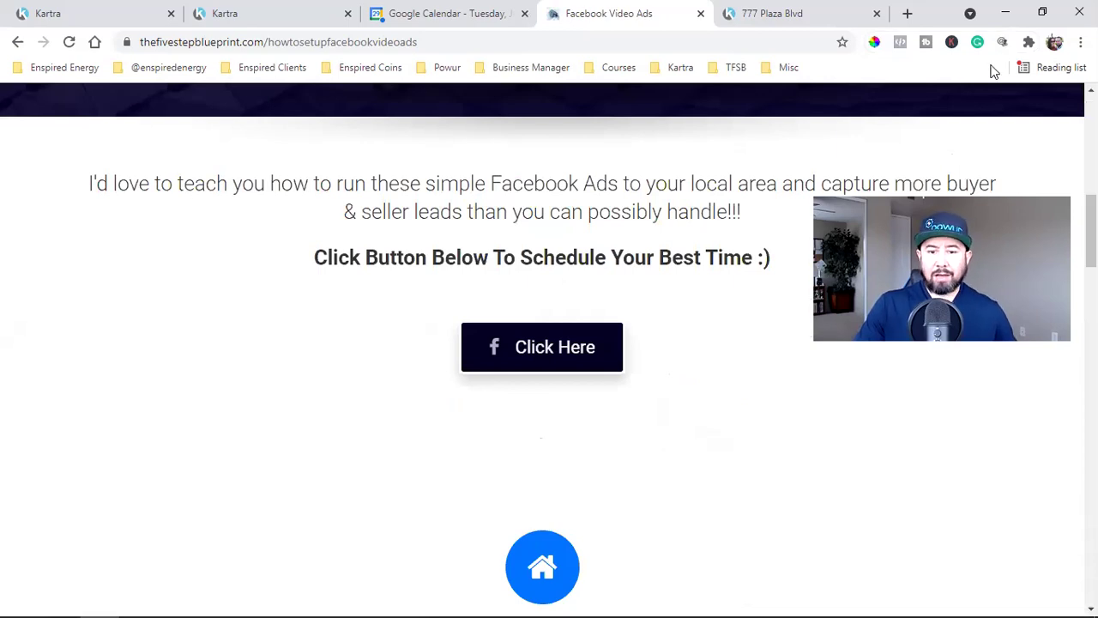
{"action": "scroll", "coordinate": [519, 246], "scroll_direction": "up", "scroll_amount": 1}
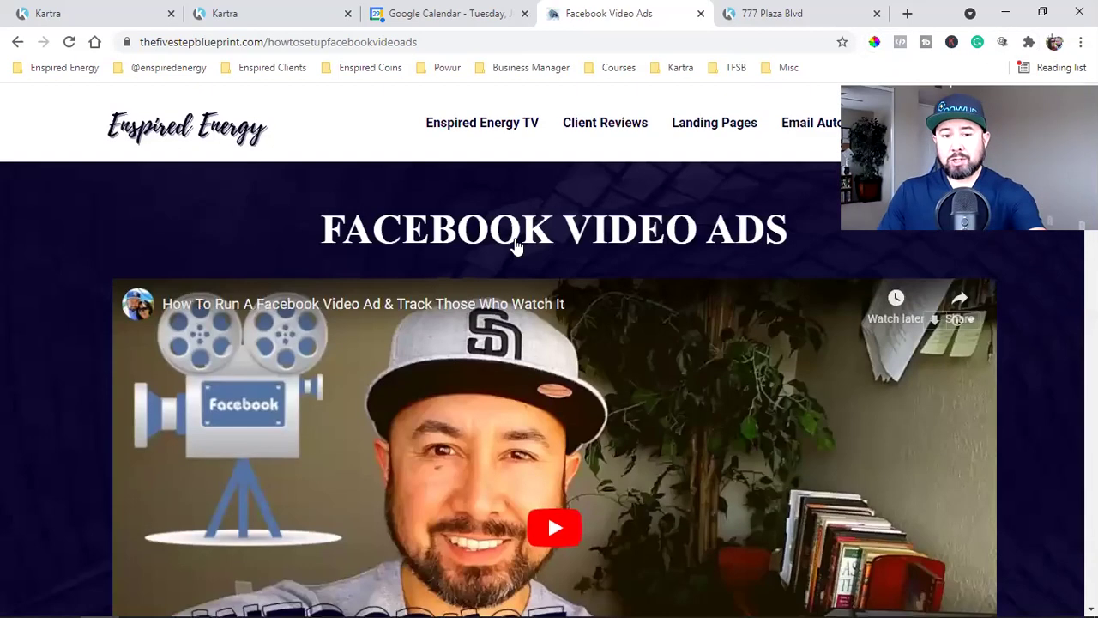
{"action": "scroll", "coordinate": [519, 233], "scroll_direction": "down", "scroll_amount": 1}
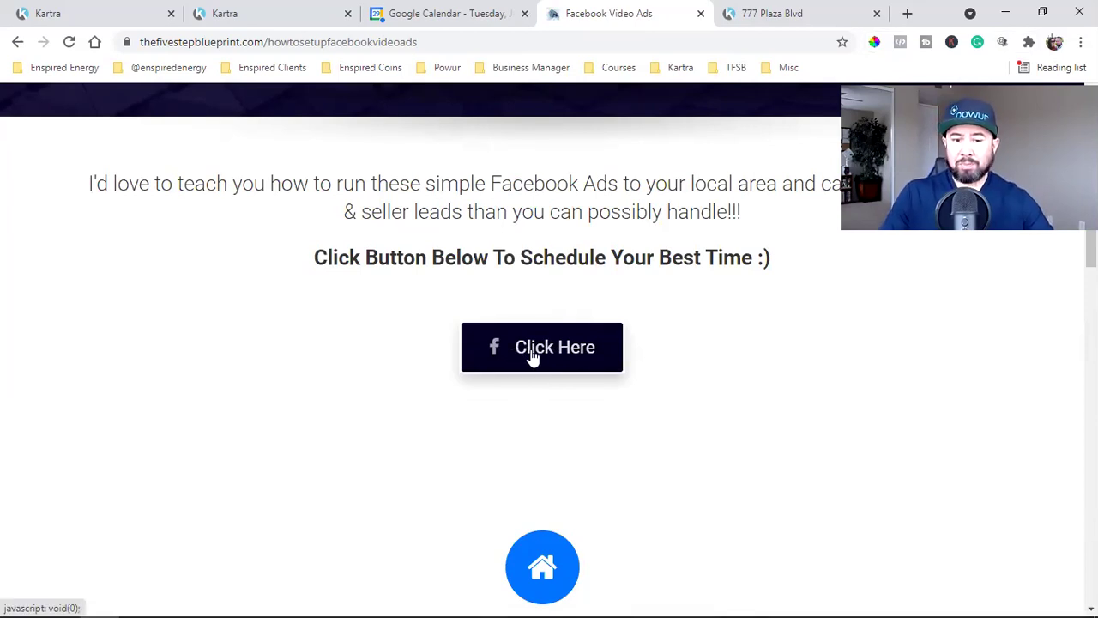
{"action": "scroll", "coordinate": [531, 357], "scroll_direction": "down", "scroll_amount": 1}
{"action": "scroll", "coordinate": [532, 357], "scroll_direction": "down", "scroll_amount": 15}
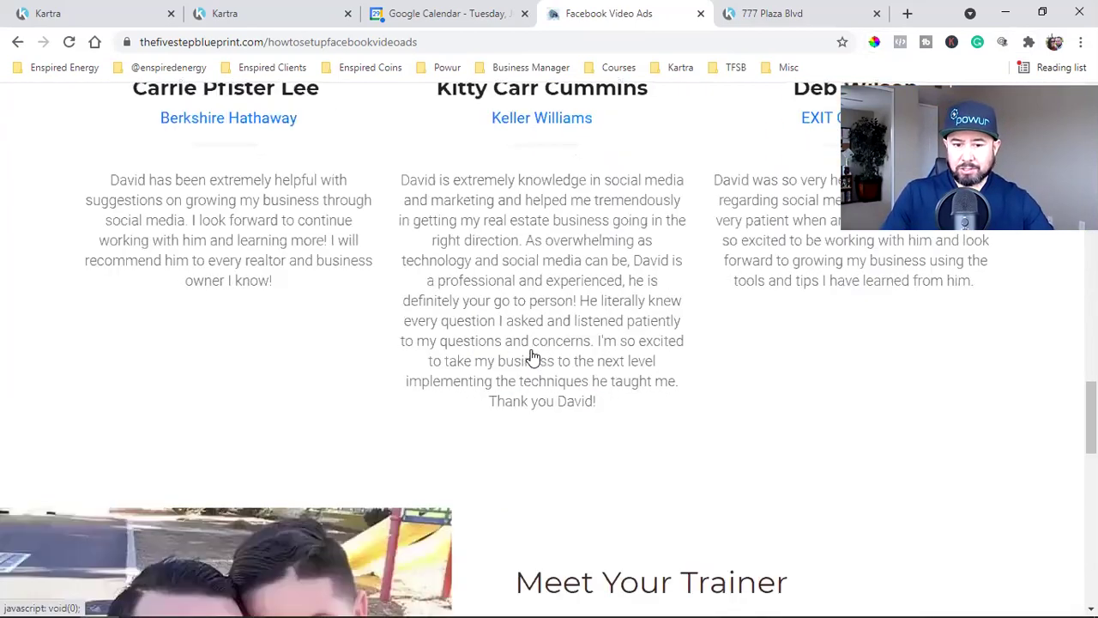
{"action": "scroll", "coordinate": [532, 357], "scroll_direction": "down", "scroll_amount": 3}
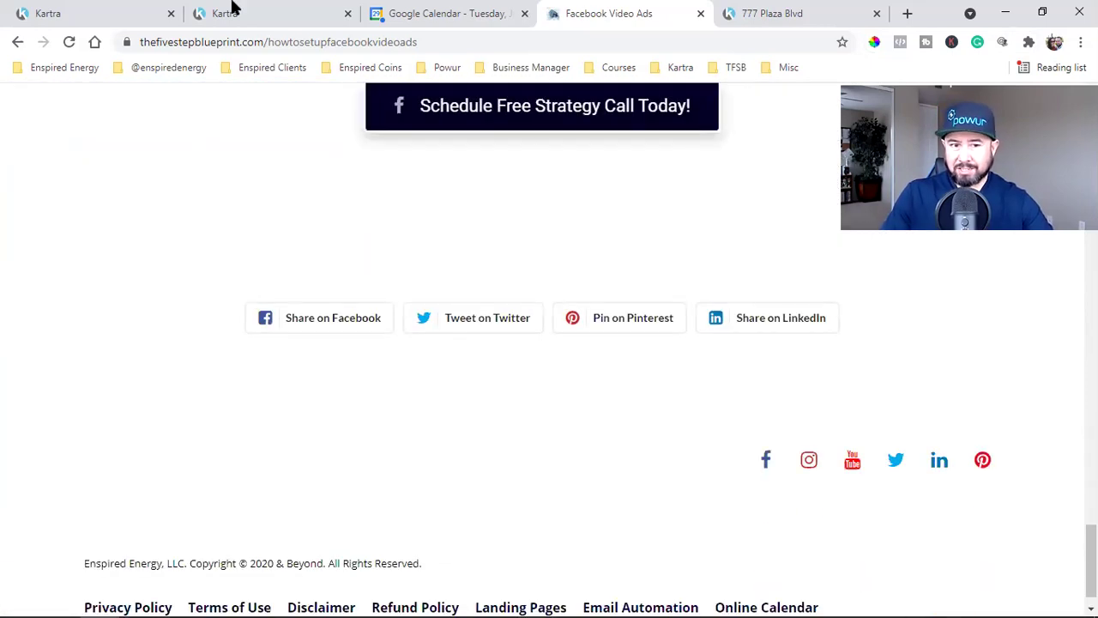
In My Pages, choose Edit for the Broadcast - Conversion Ad Set Up page.
{"action": "left_click", "coordinate": [277, 10]}
{"action": "left_click", "coordinate": [729, 446]}
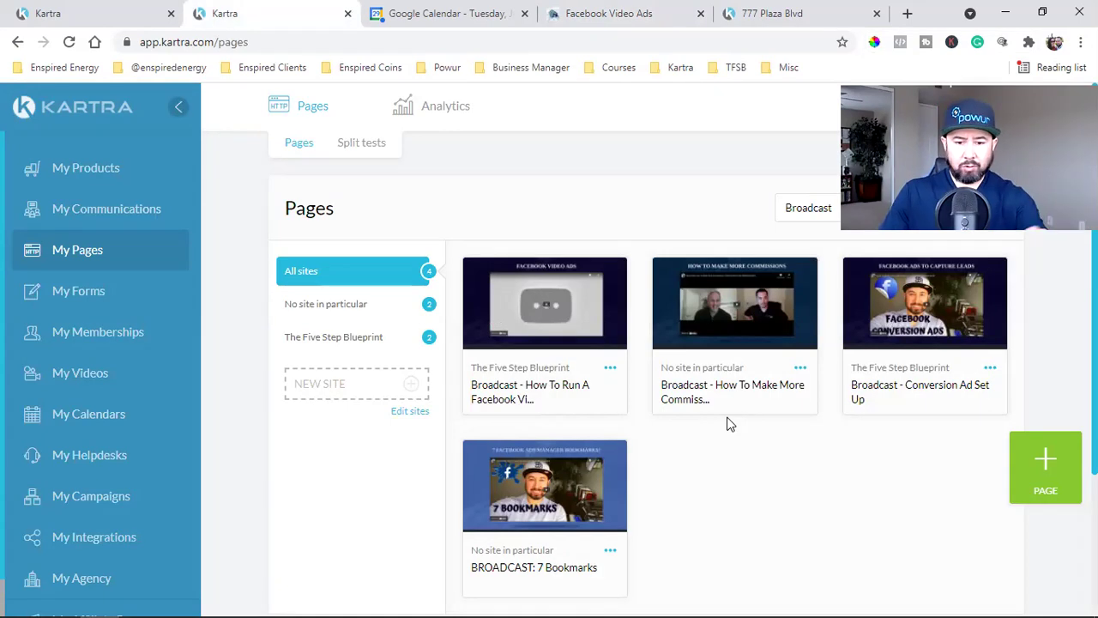
{"action": "left_click", "coordinate": [989, 367]}
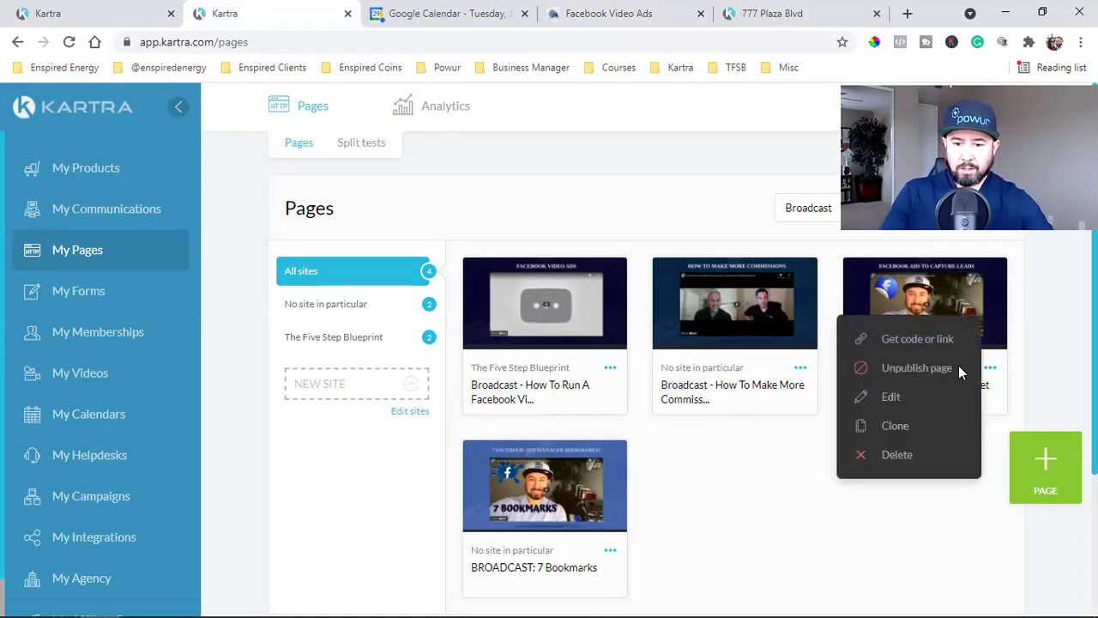
{"action": "left_click", "coordinate": [924, 400]}
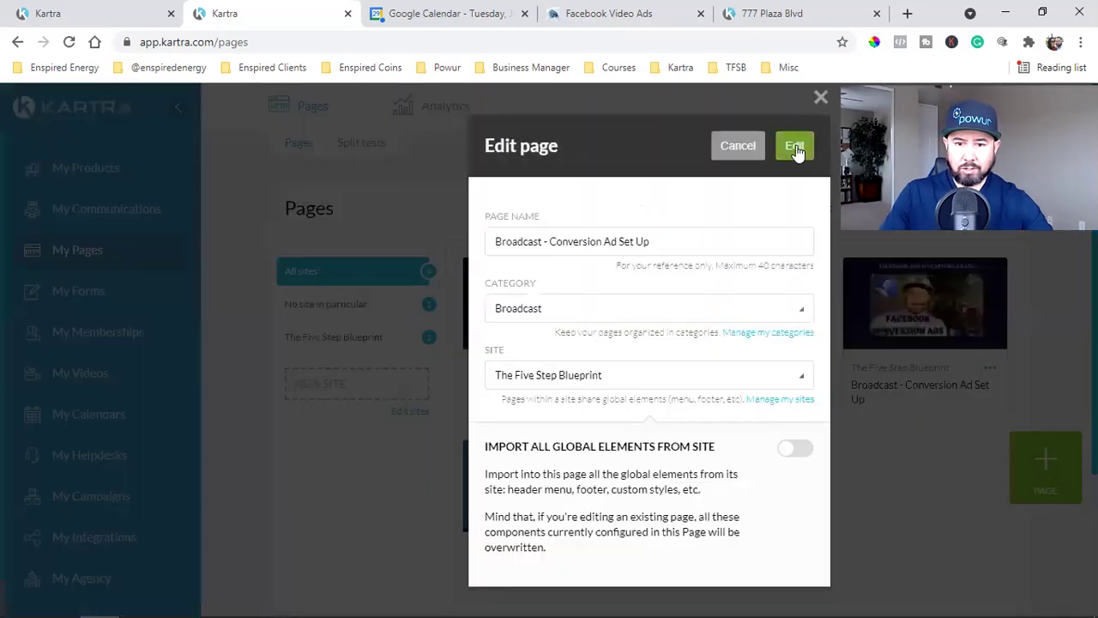
Confirm with Facebook Pixel Helper that the live page has no pixel, then open the editor.
{"action": "left_click", "coordinate": [595, 9]}
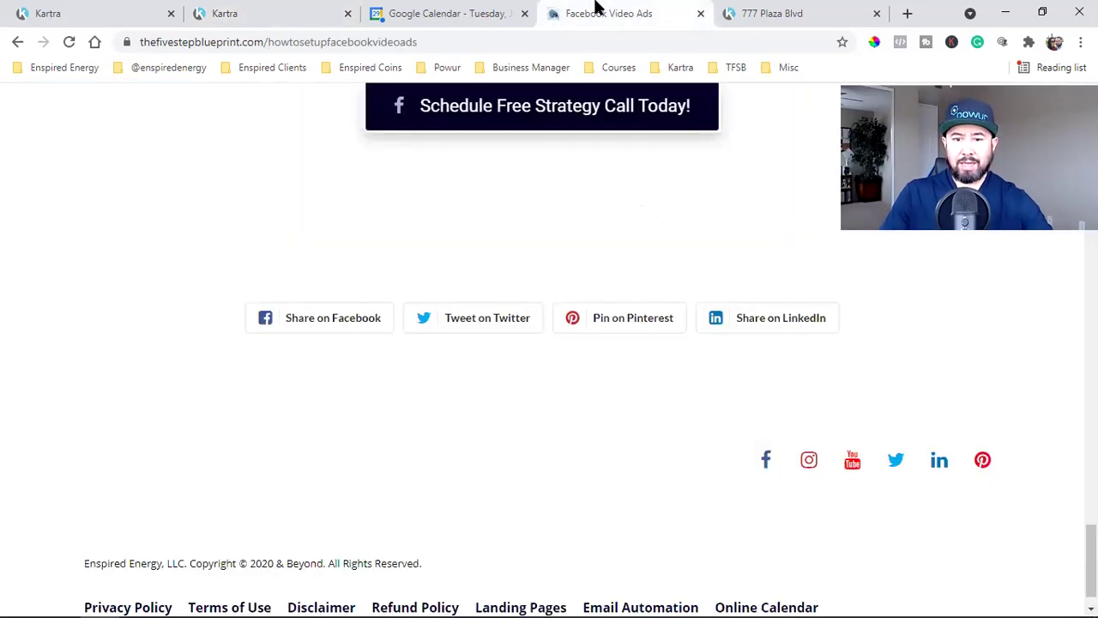
{"action": "left_click", "coordinate": [901, 50]}
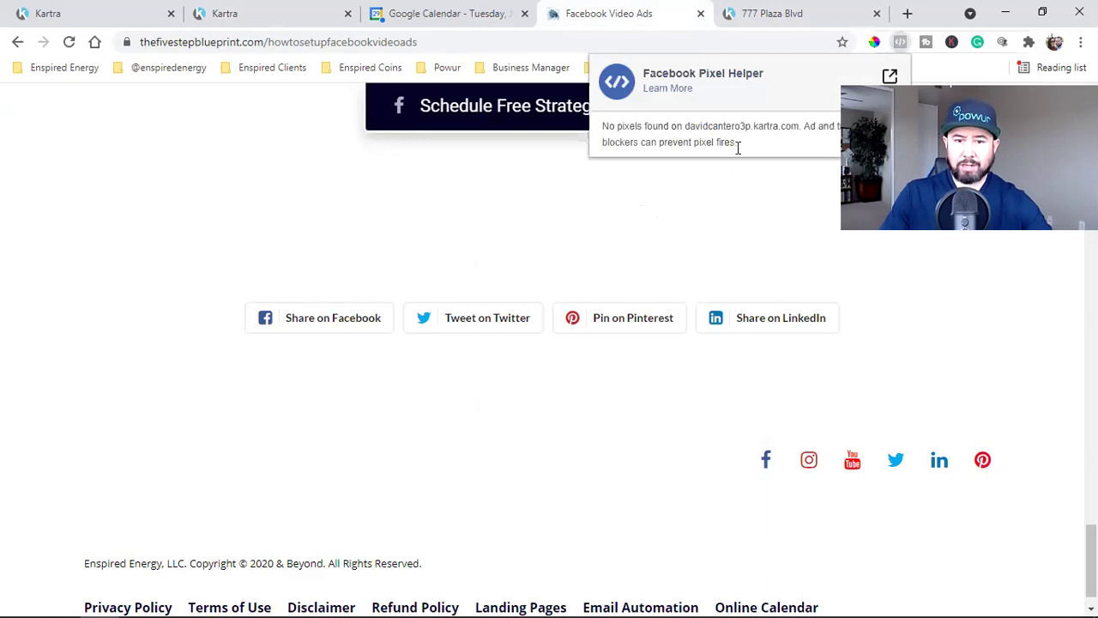
{"action": "left_click", "coordinate": [289, 11]}
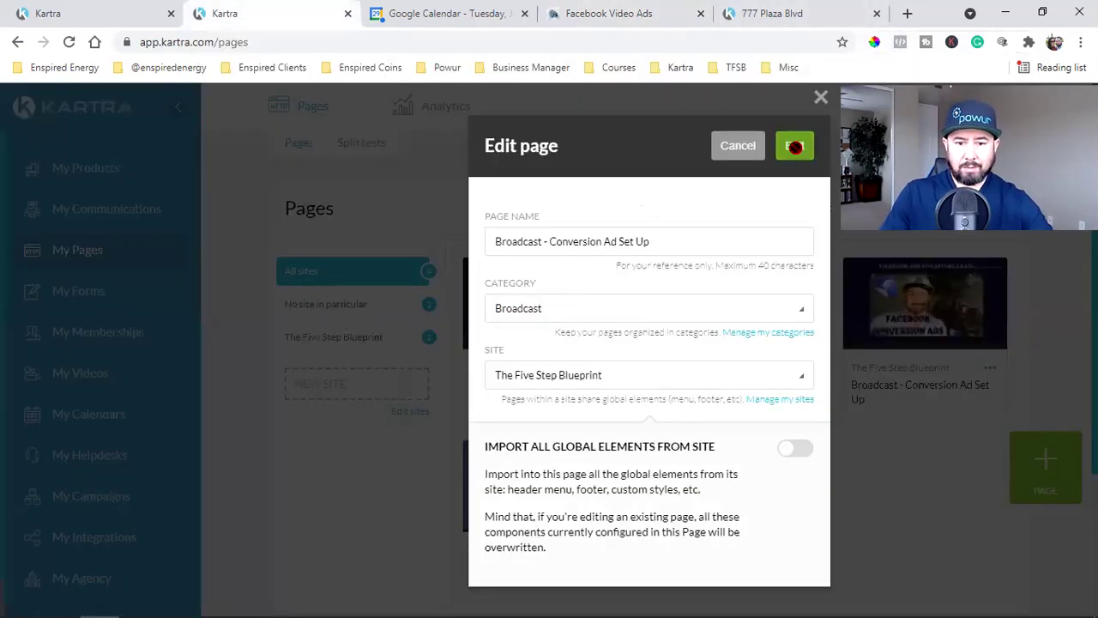
{"action": "left_click", "coordinate": [795, 146]}
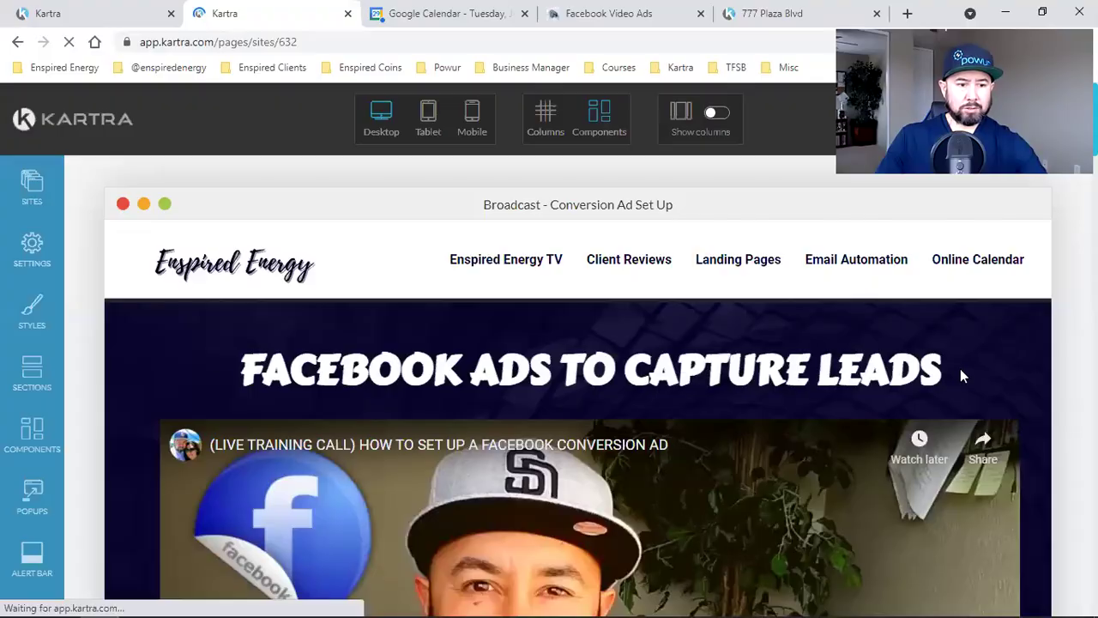
Copy the Facebook pixel code from the page's Embed Facebook Ads Tracking Code field.
{"action": "left_click", "coordinate": [35, 257]}
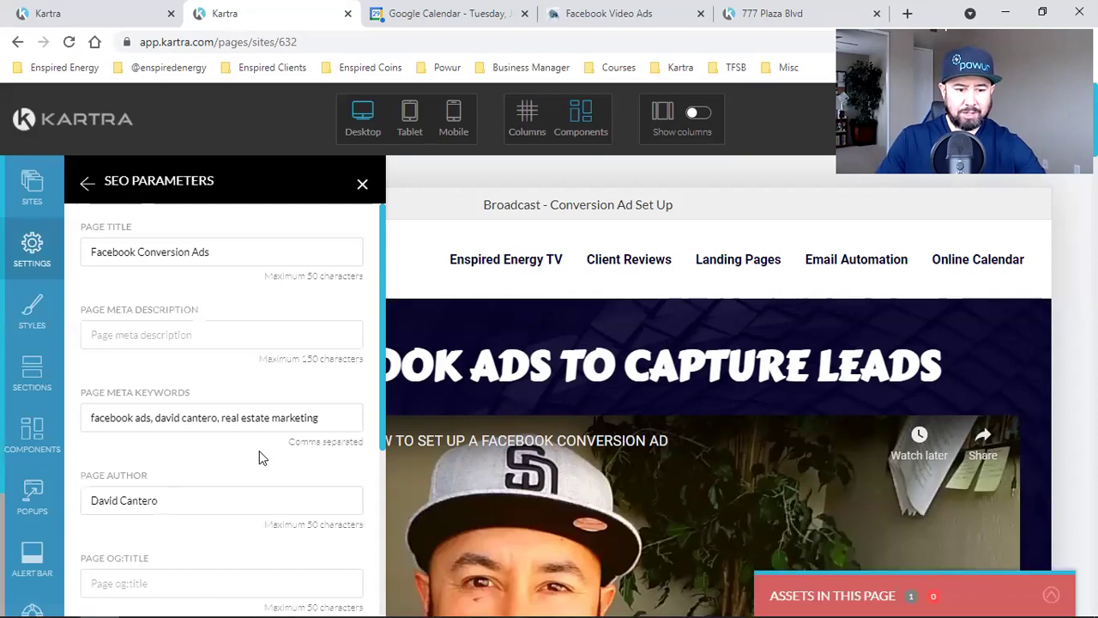
{"action": "scroll", "coordinate": [259, 451], "scroll_direction": "down", "scroll_amount": 3}
{"action": "left_click", "coordinate": [89, 182]}
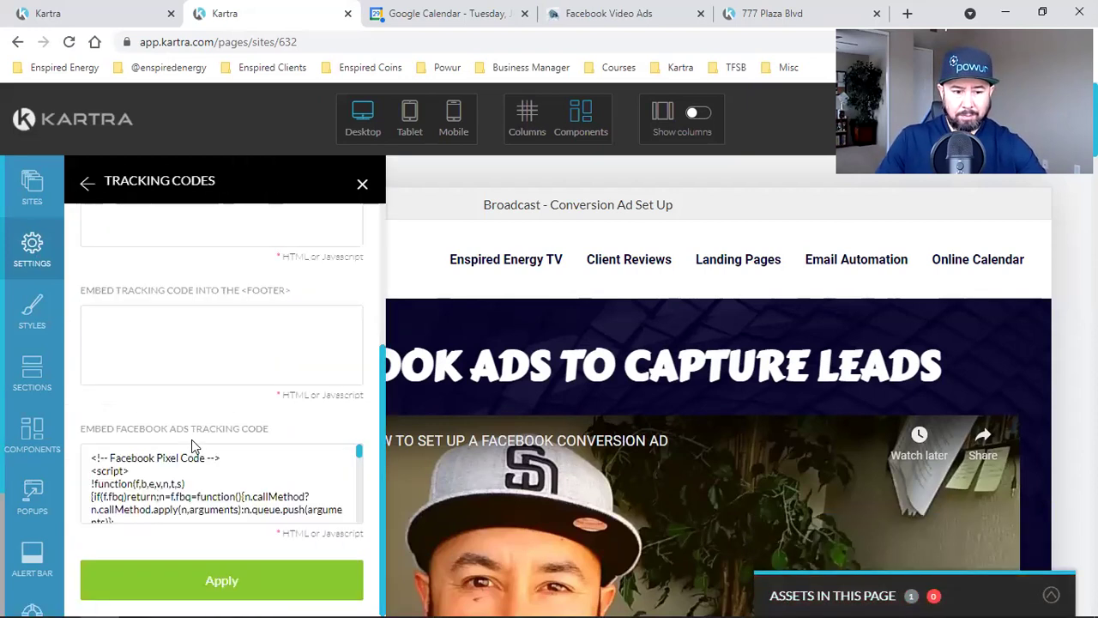
{"action": "left_click_drag", "start_coordinate": [92, 459], "coordinate": [127, 458]}
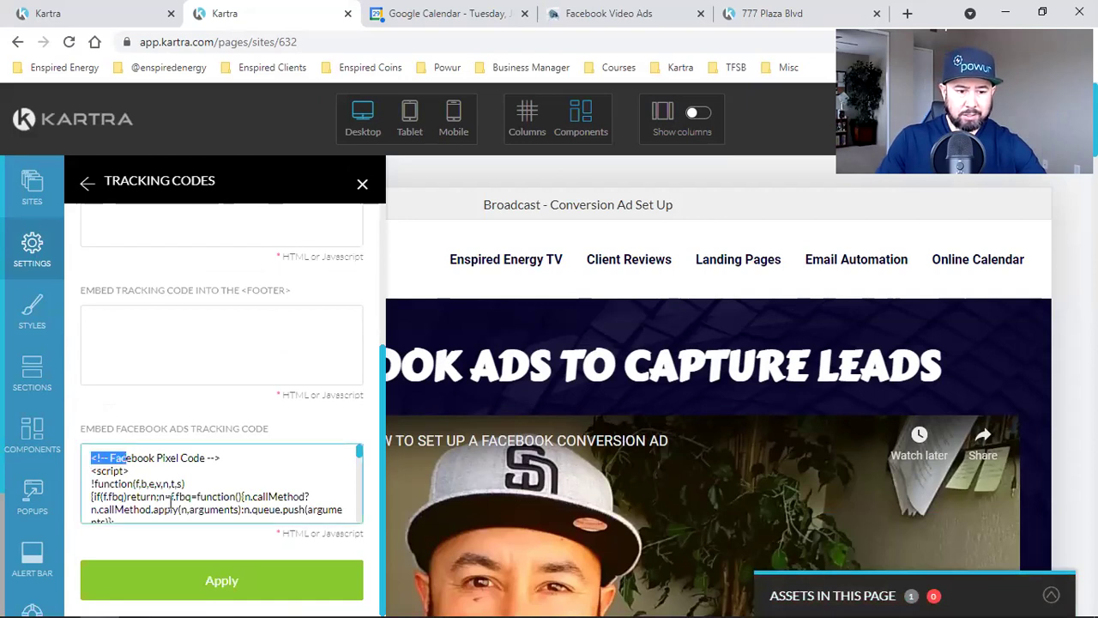
{"action": "left_click_drag", "start_coordinate": [183, 513], "coordinate": [275, 529]}
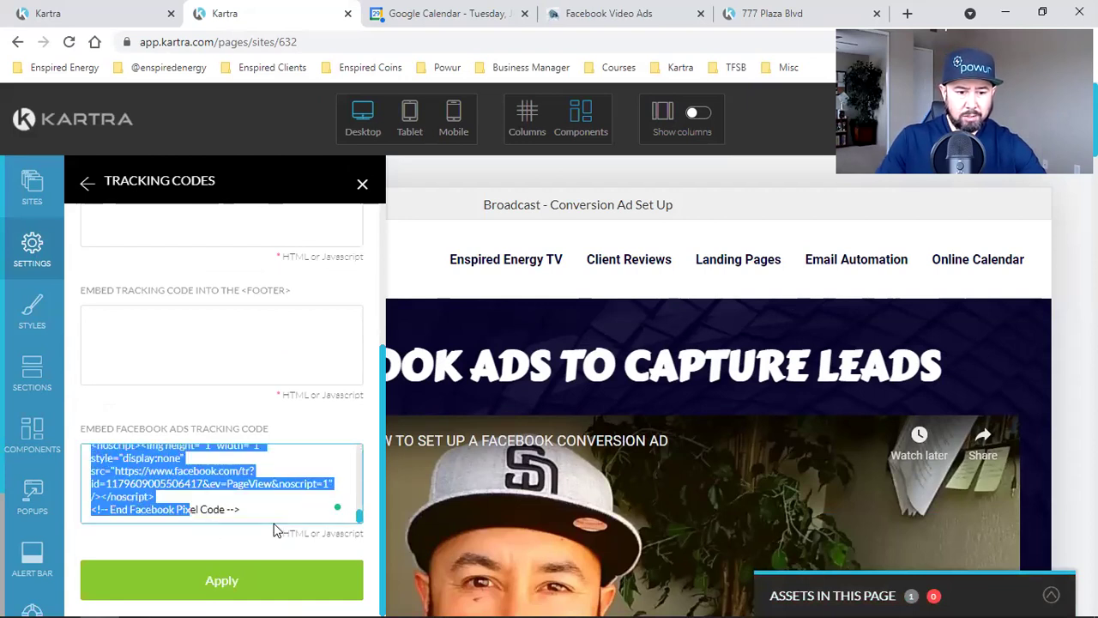
{"action": "key", "text": "ctrl+a"}
{"action": "key", "text": "Menu"}
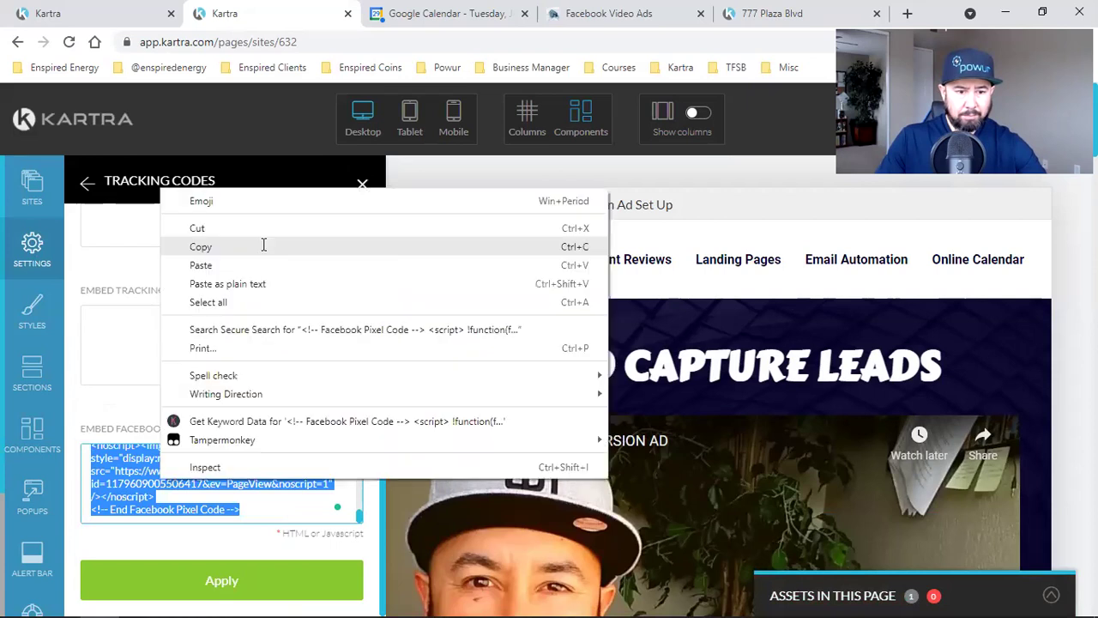
{"action": "key", "text": "Return"}
Apply the tracking code settings and exit the editor back to the dashboard.
{"action": "left_click", "coordinate": [311, 592]}
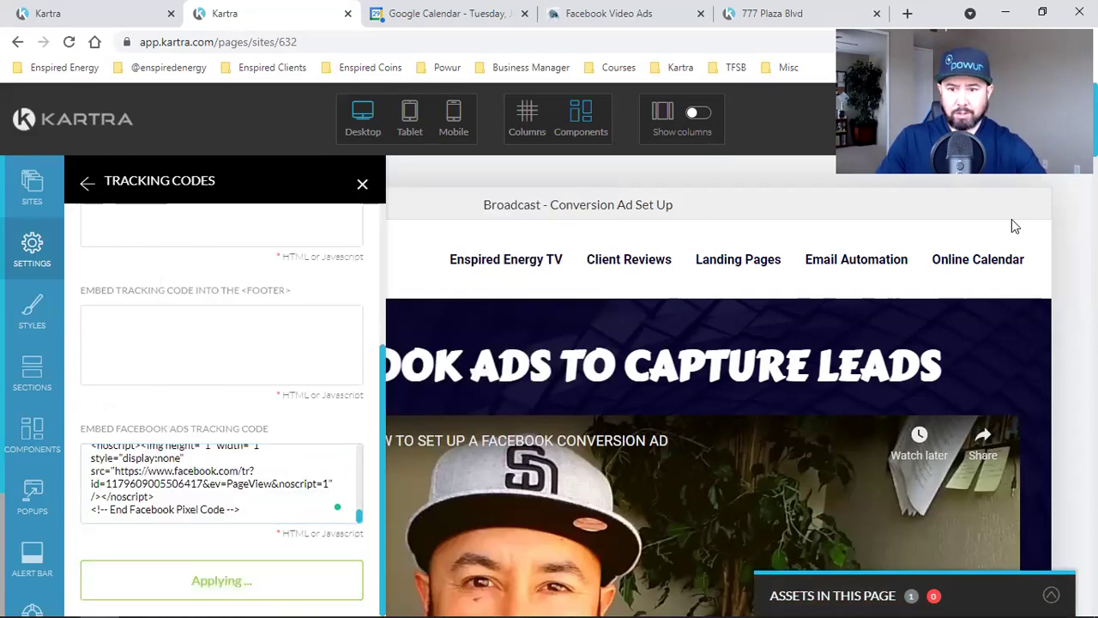
{"action": "left_click", "coordinate": [1043, 119]}
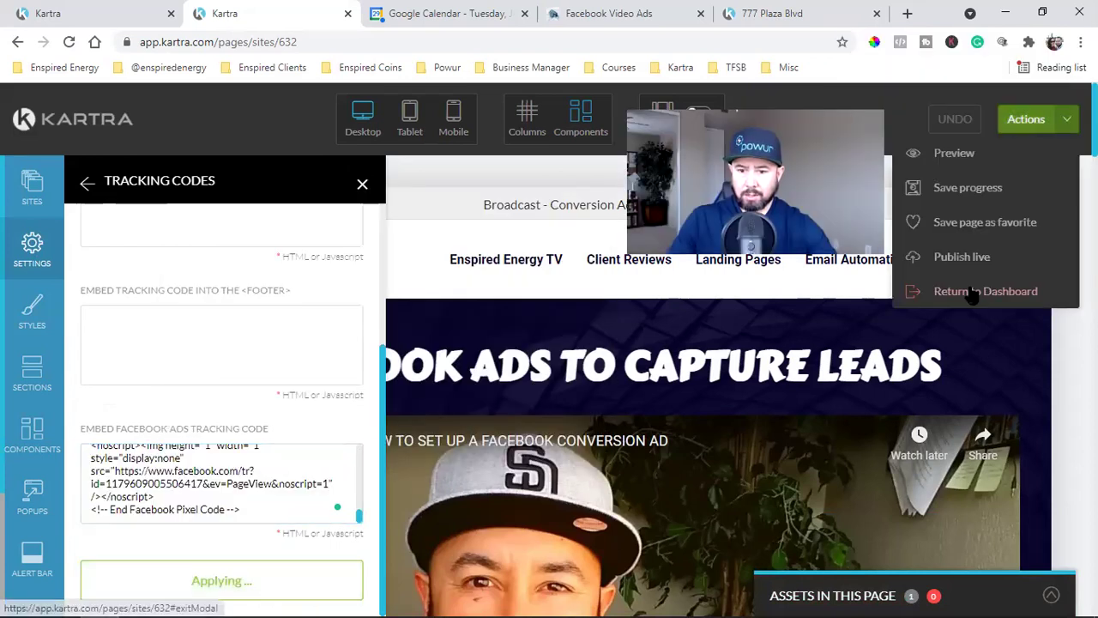
{"action": "left_click", "coordinate": [973, 294]}
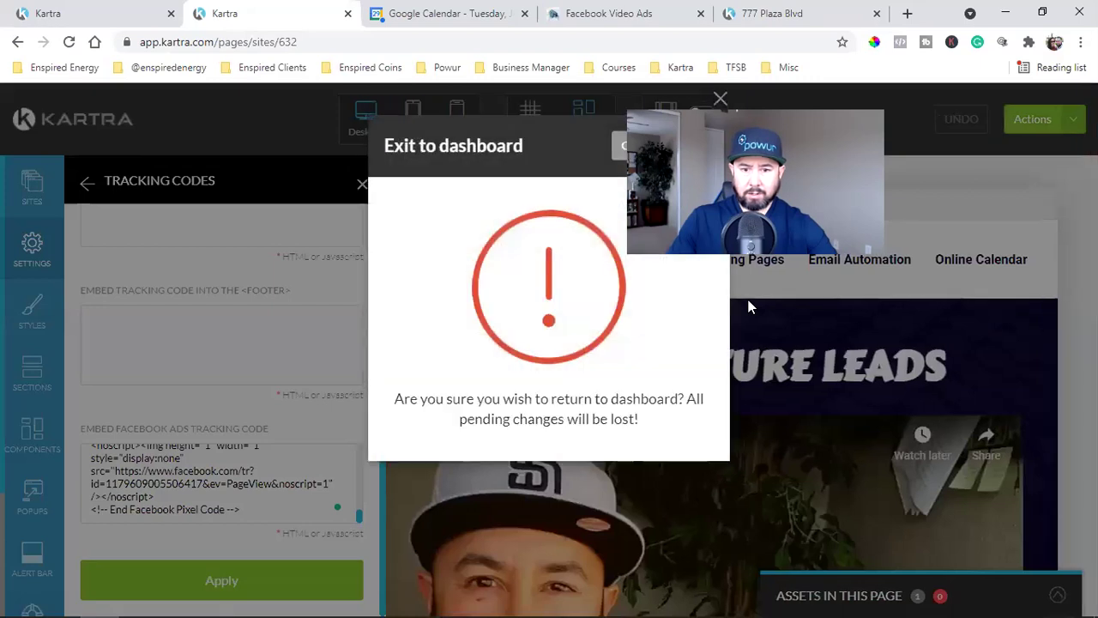